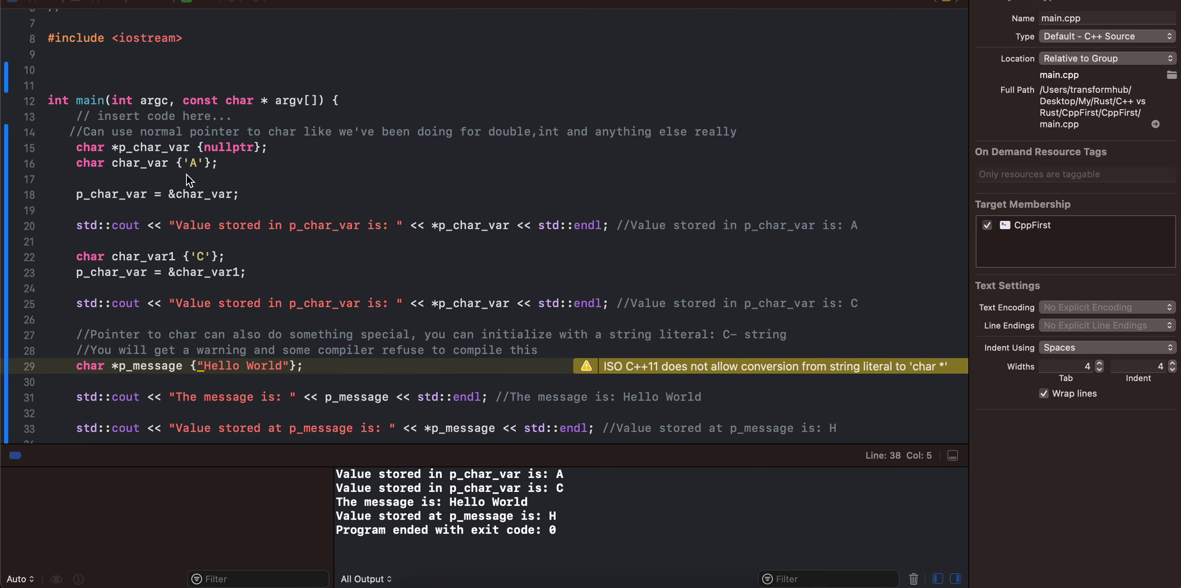
pyautogui.moveTo(109, 148); pyautogui.dragTo(196, 133)
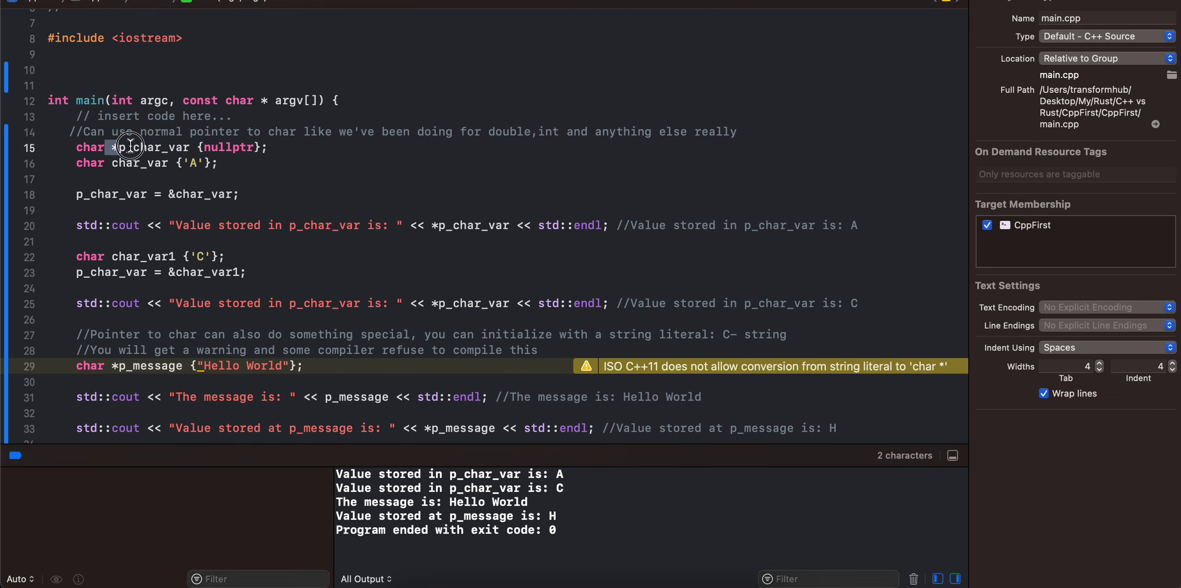
pyautogui.doubleClick(229, 146)
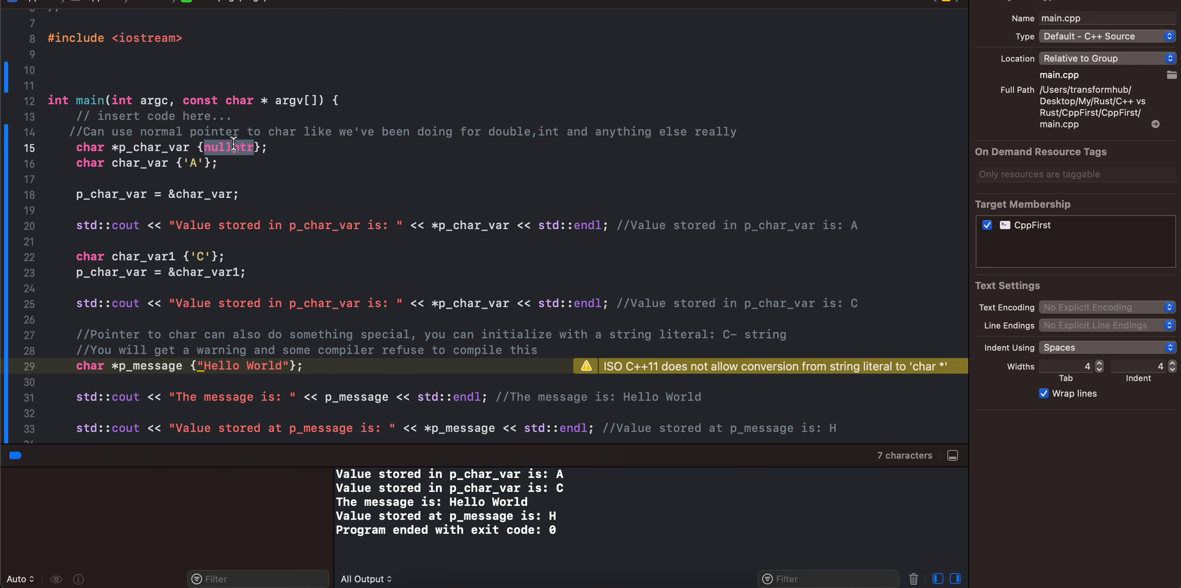
pyautogui.doubleClick(139, 162)
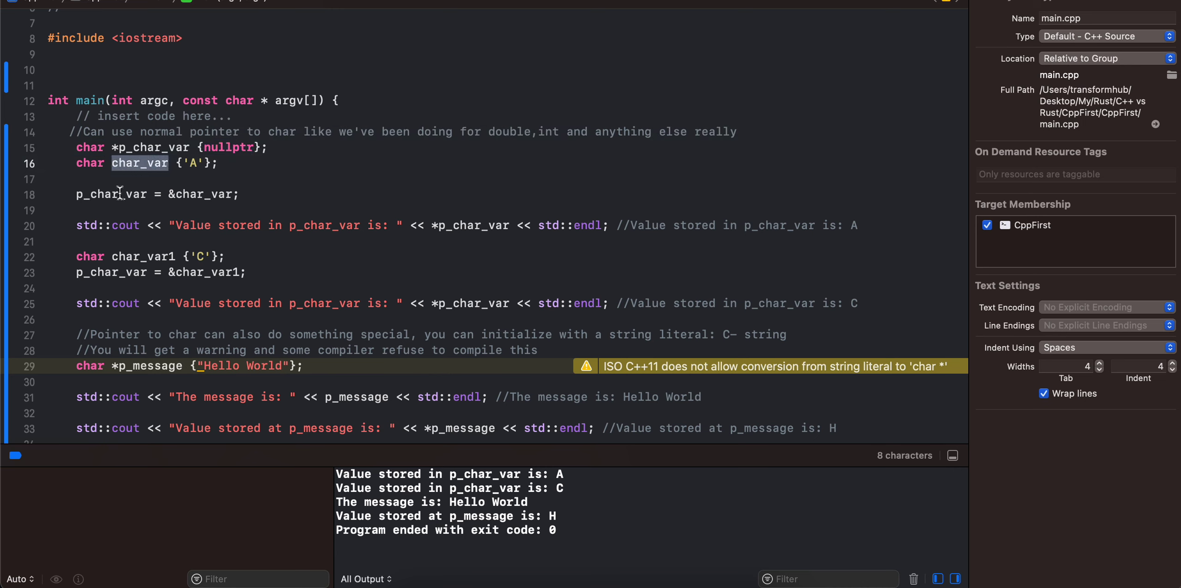
pyautogui.doubleClick(199, 194)
pyautogui.doubleClick(116, 193)
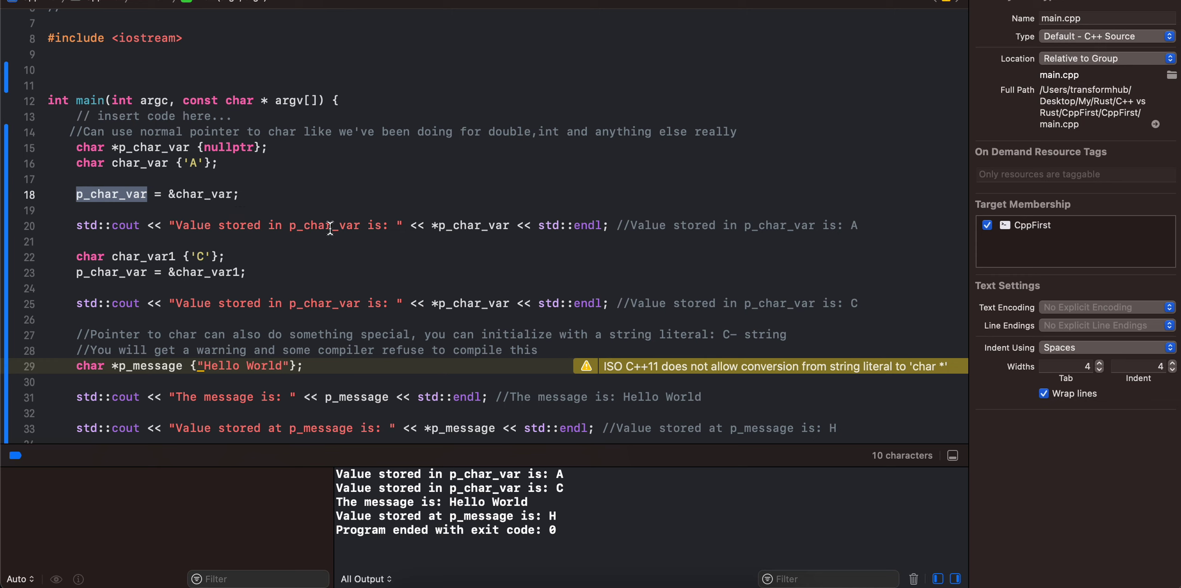
pyautogui.moveTo(290, 225); pyautogui.dragTo(305, 225)
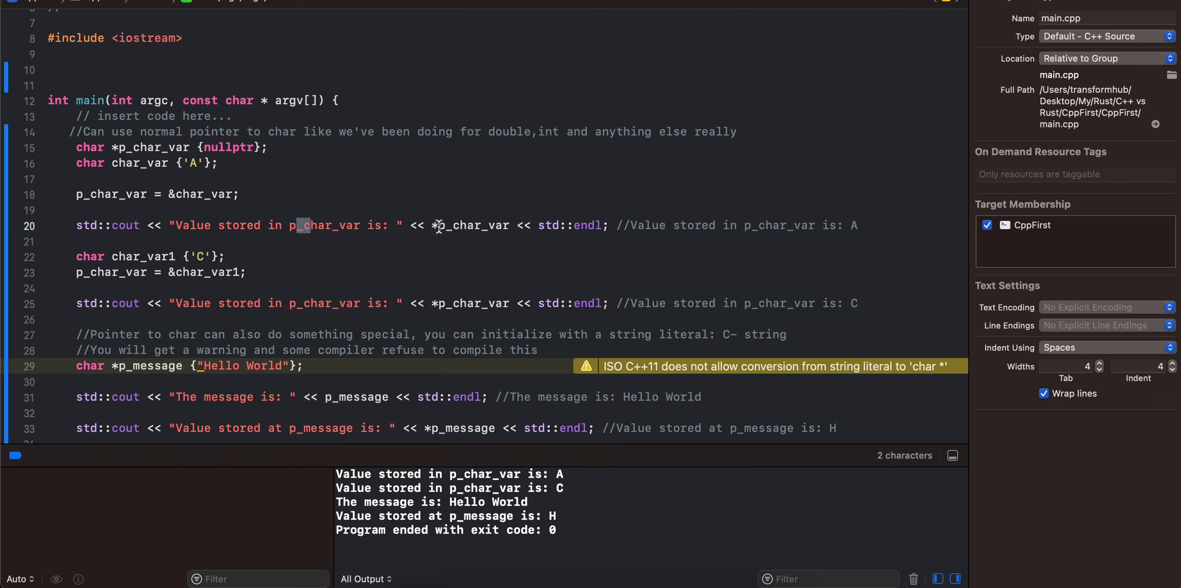
pyautogui.moveTo(438, 225); pyautogui.dragTo(491, 225)
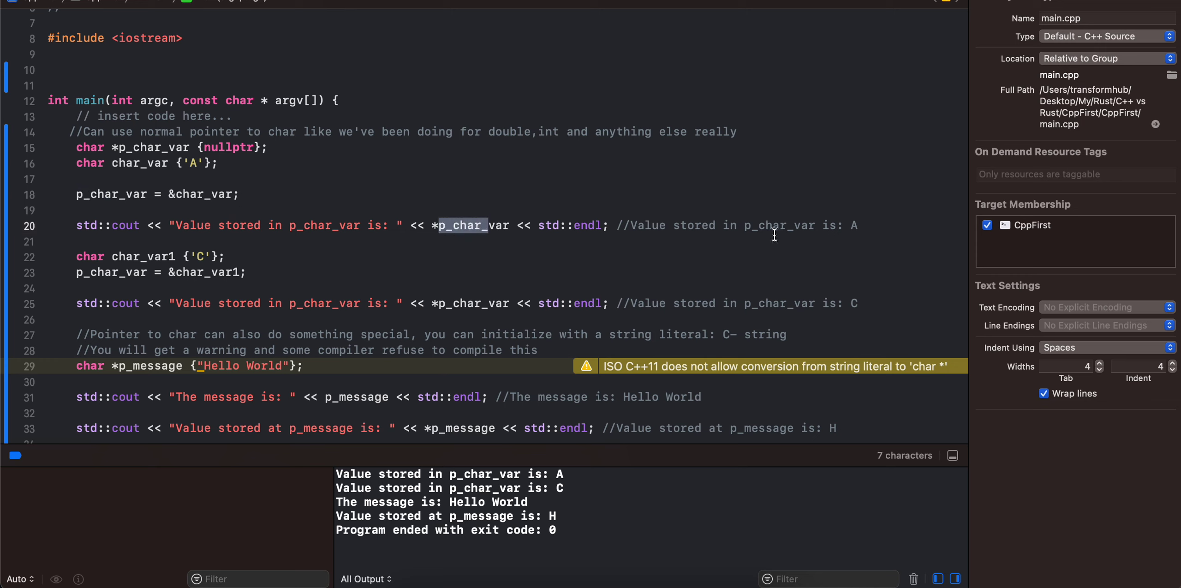
pyautogui.click(841, 225)
pyautogui.scroll(-1, 484, 274)
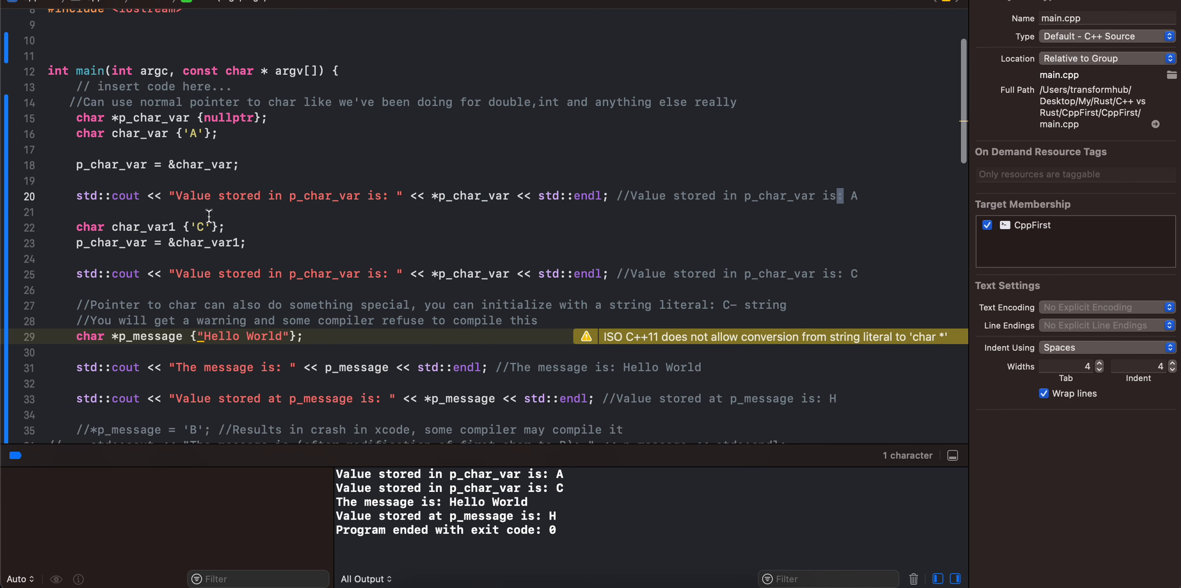
pyautogui.moveTo(110, 226); pyautogui.dragTo(175, 229)
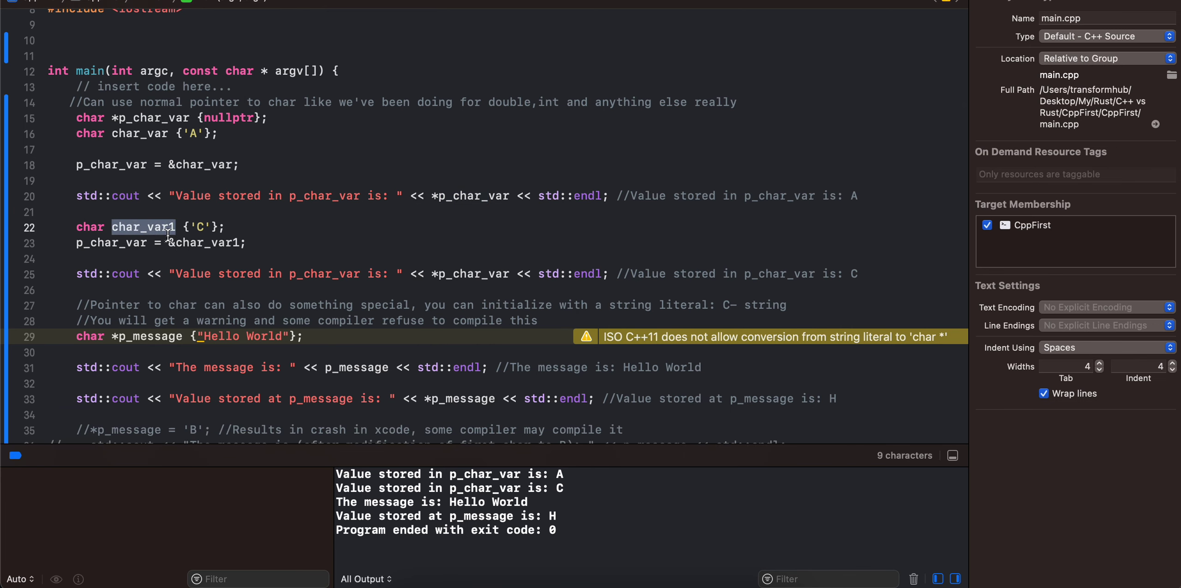
pyautogui.doubleClick(112, 243)
pyautogui.doubleClick(472, 275)
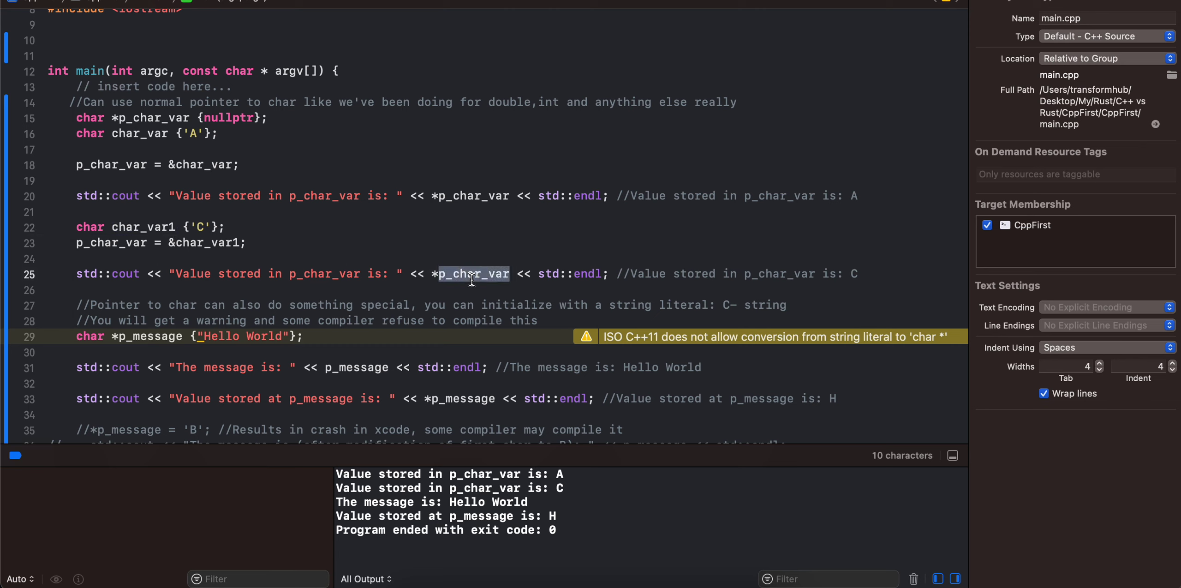
pyautogui.moveTo(858, 275); pyautogui.dragTo(886, 286)
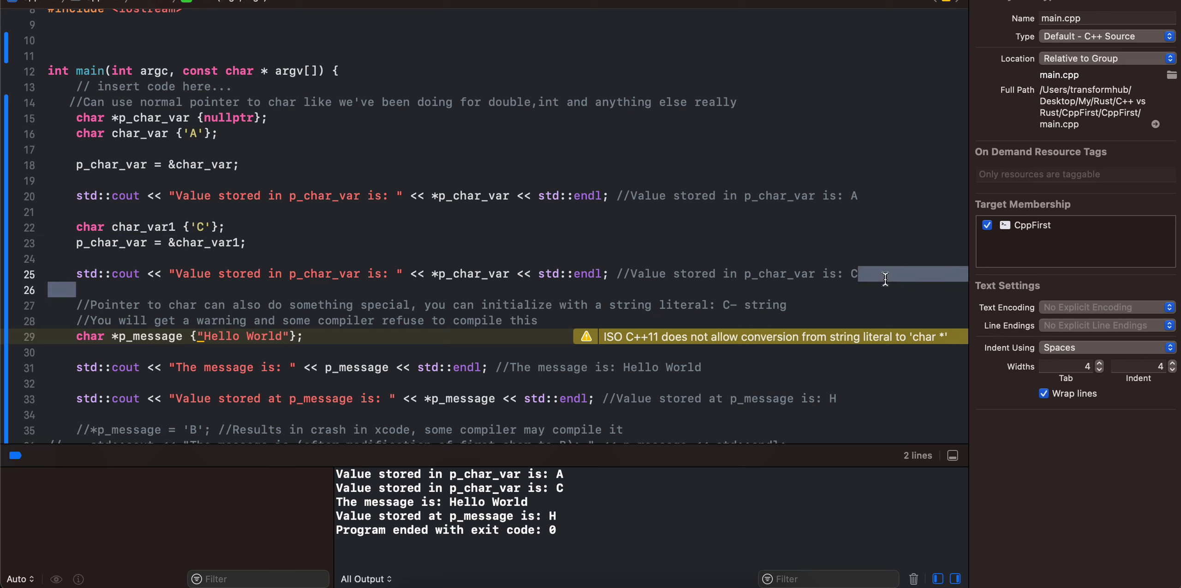
pyautogui.click(856, 272)
pyautogui.scroll(-3, 683, 273)
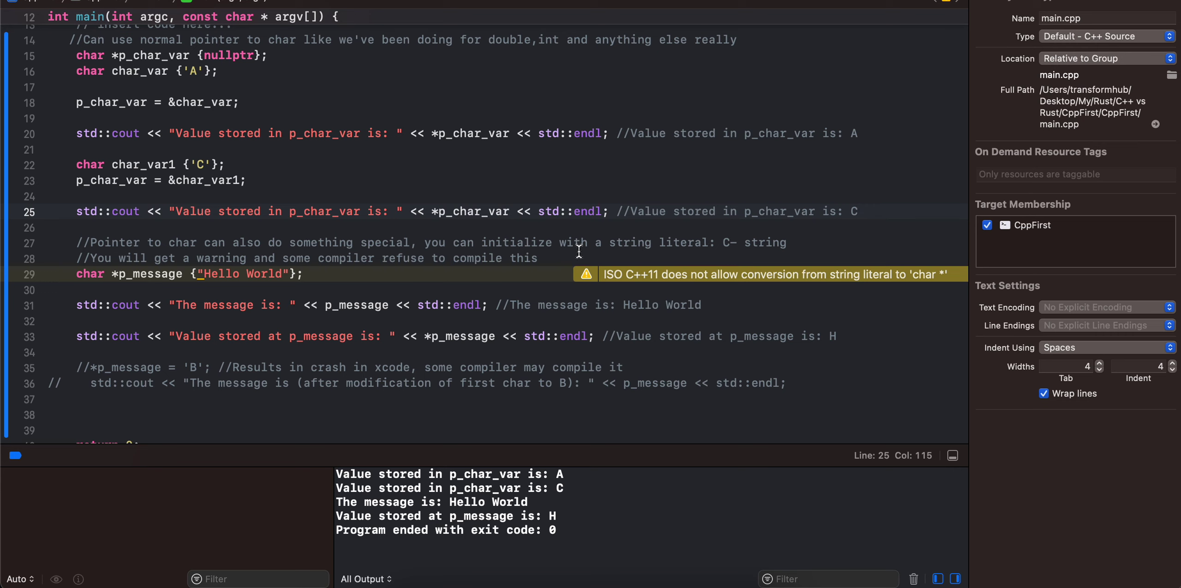
pyautogui.moveTo(103, 258); pyautogui.dragTo(422, 243)
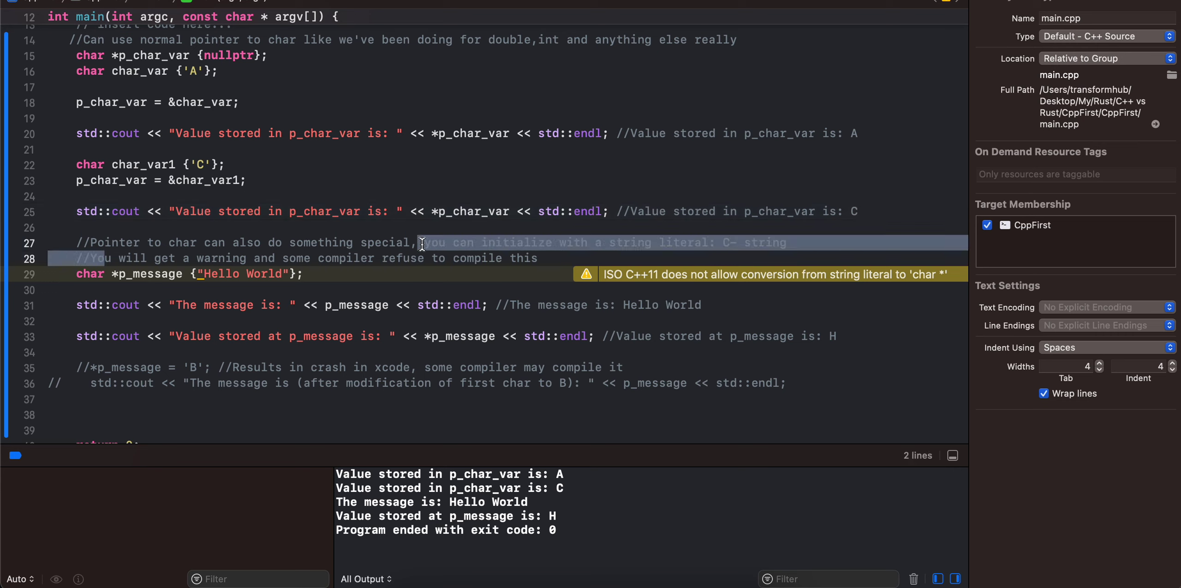
pyautogui.moveTo(83, 274); pyautogui.dragTo(157, 274)
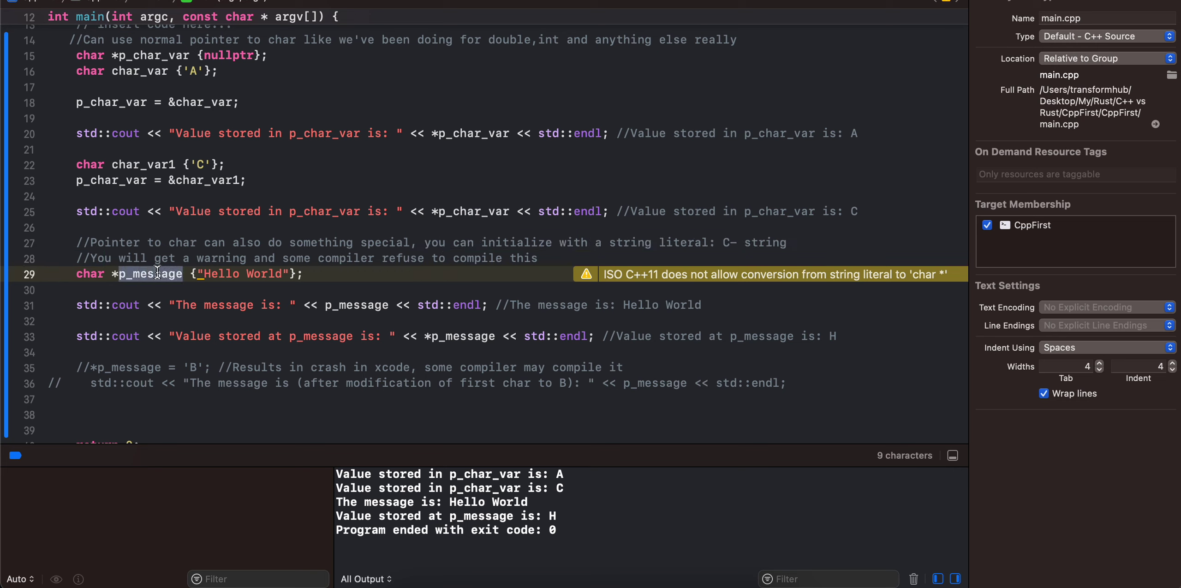
pyautogui.doubleClick(221, 258)
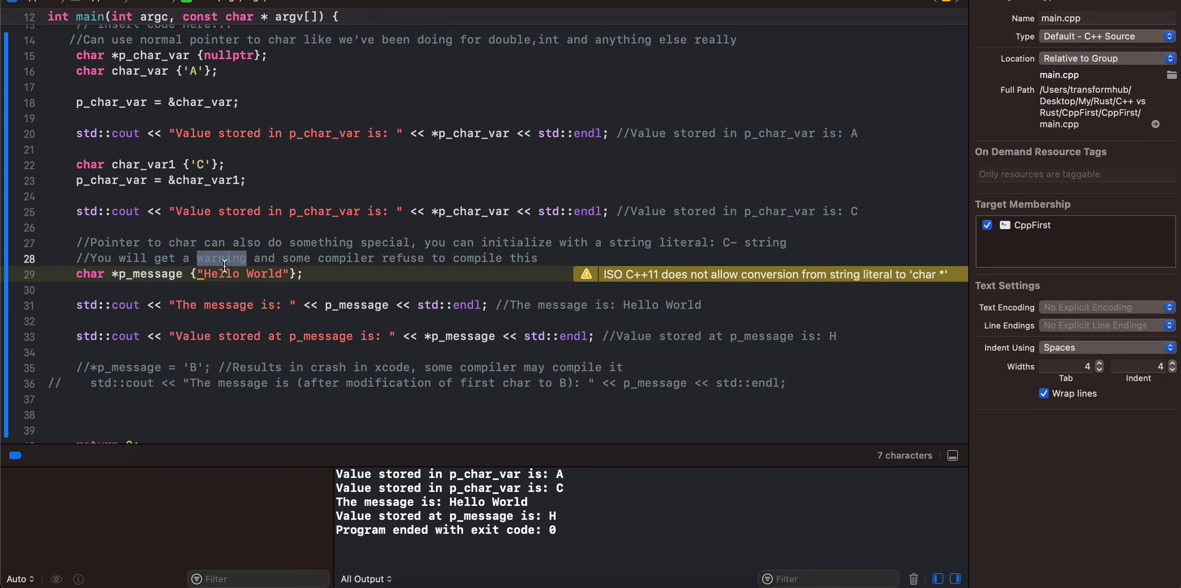
pyautogui.doubleClick(221, 274)
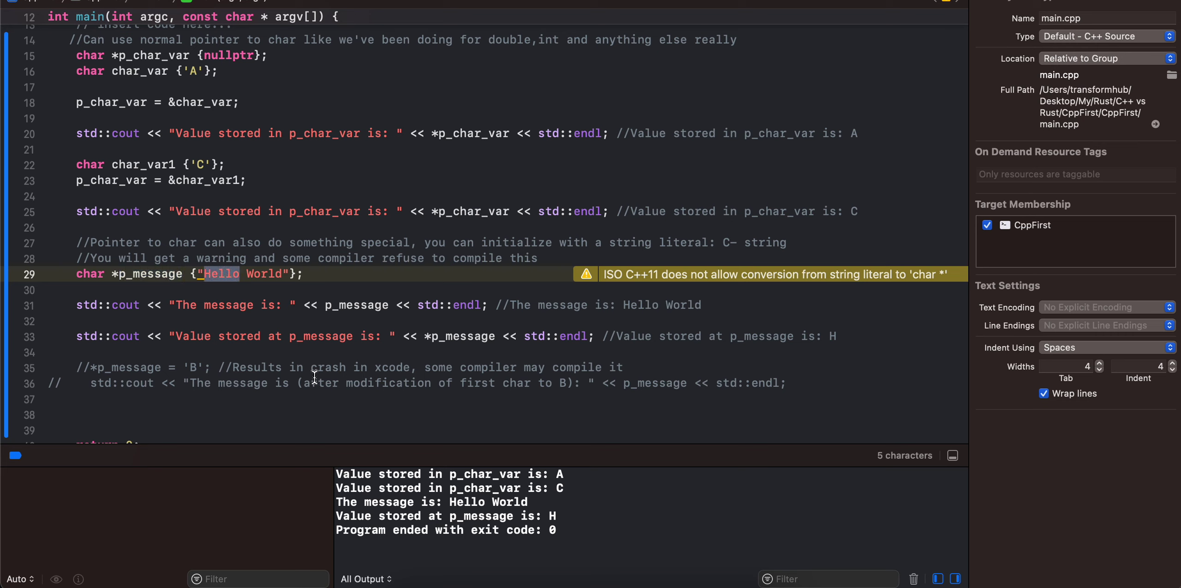
pyautogui.doubleClick(355, 304)
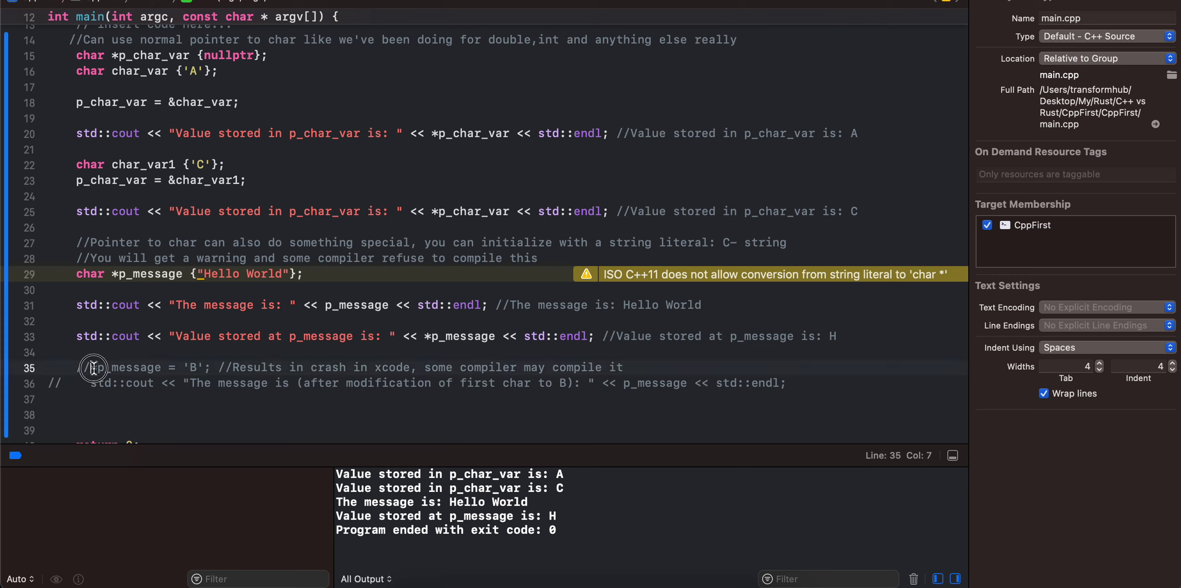
pyautogui.moveTo(92, 367); pyautogui.dragTo(161, 367)
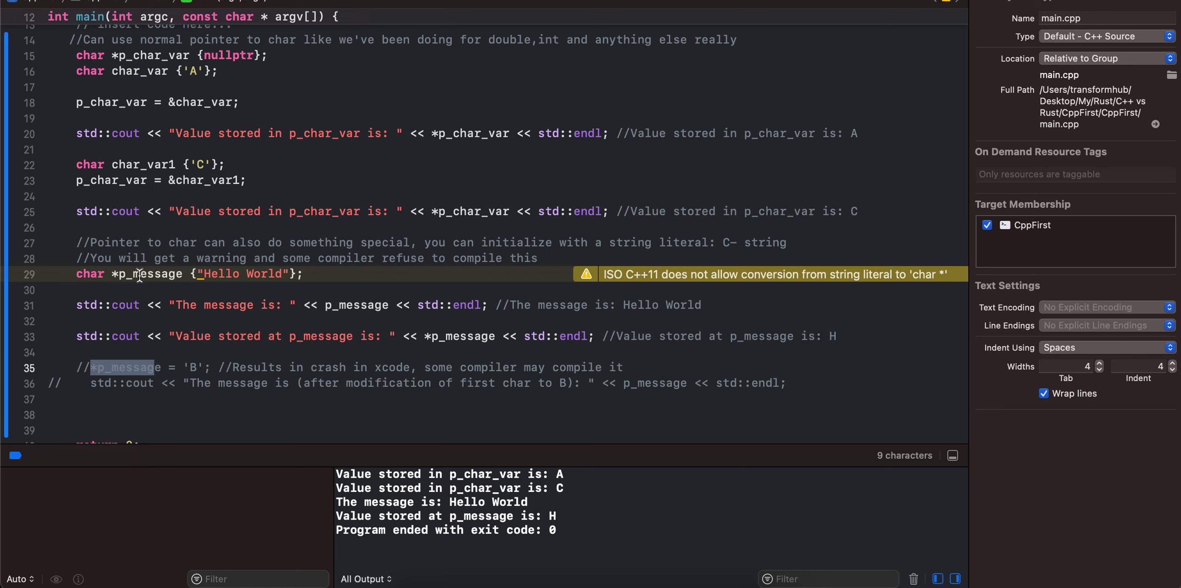
pyautogui.moveTo(113, 275); pyautogui.dragTo(296, 275)
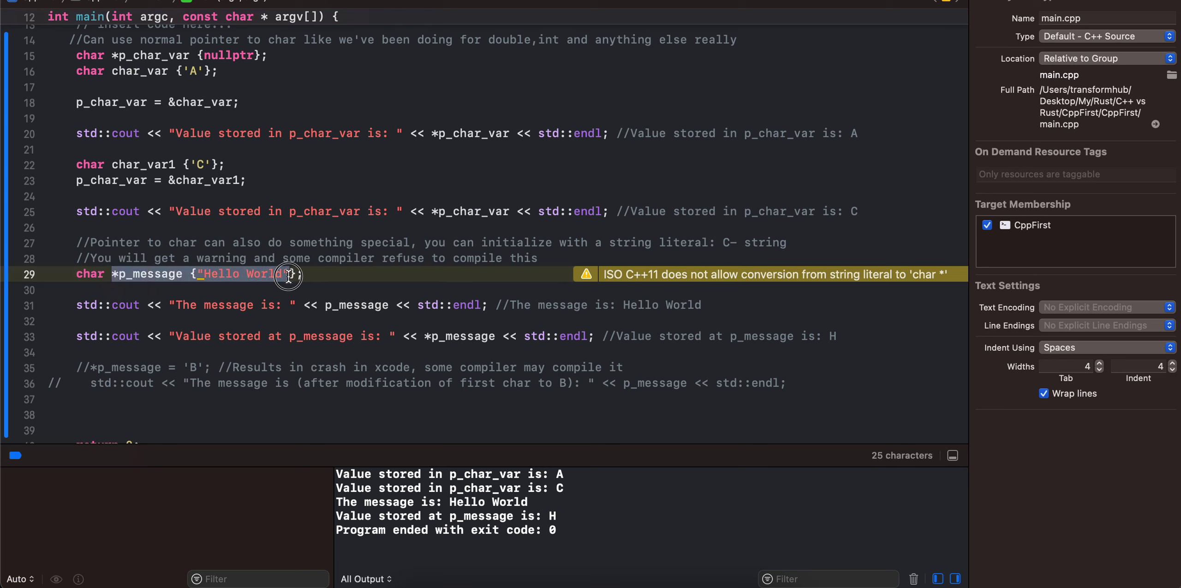